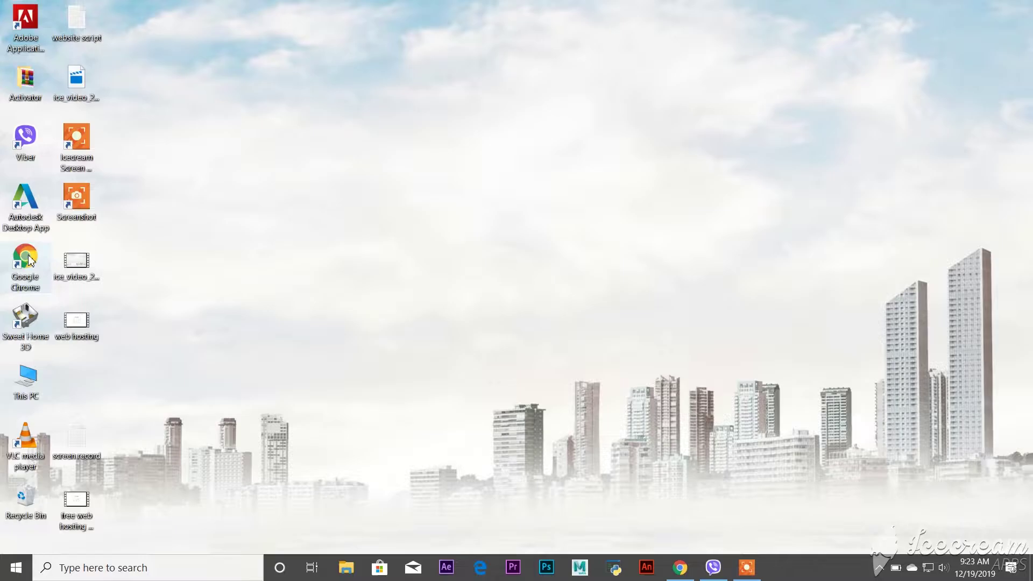
Search the WeblinkNepal site for merosport.com; it shows available for 1 year at NRs.1200.00.
double_click(46, 273)
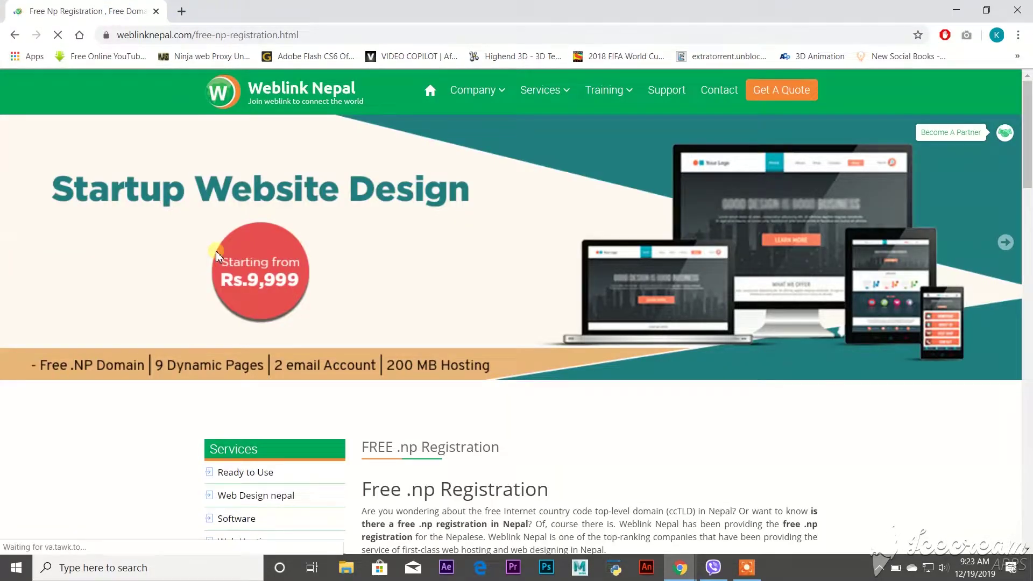
click(431, 91)
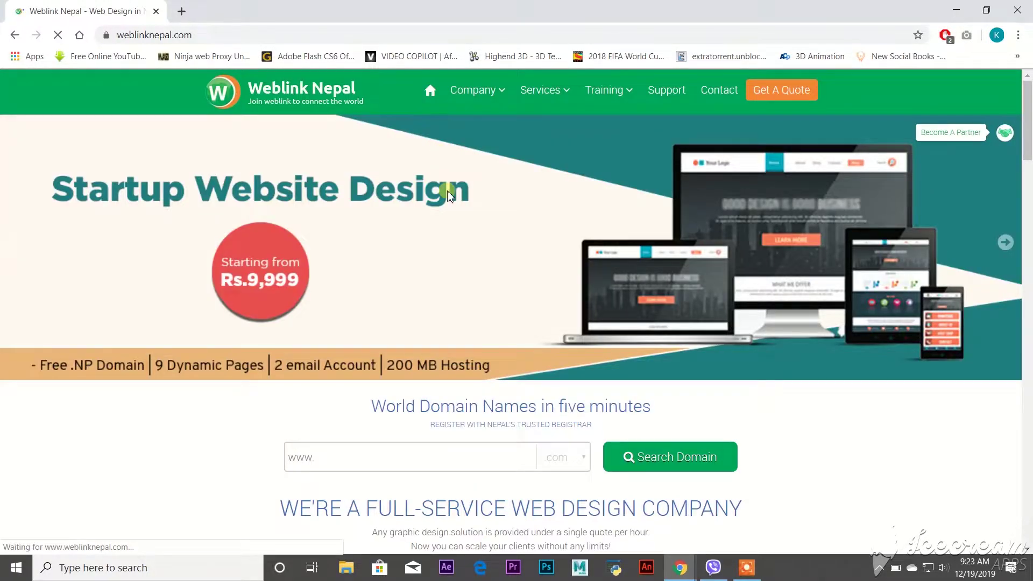
click(376, 454)
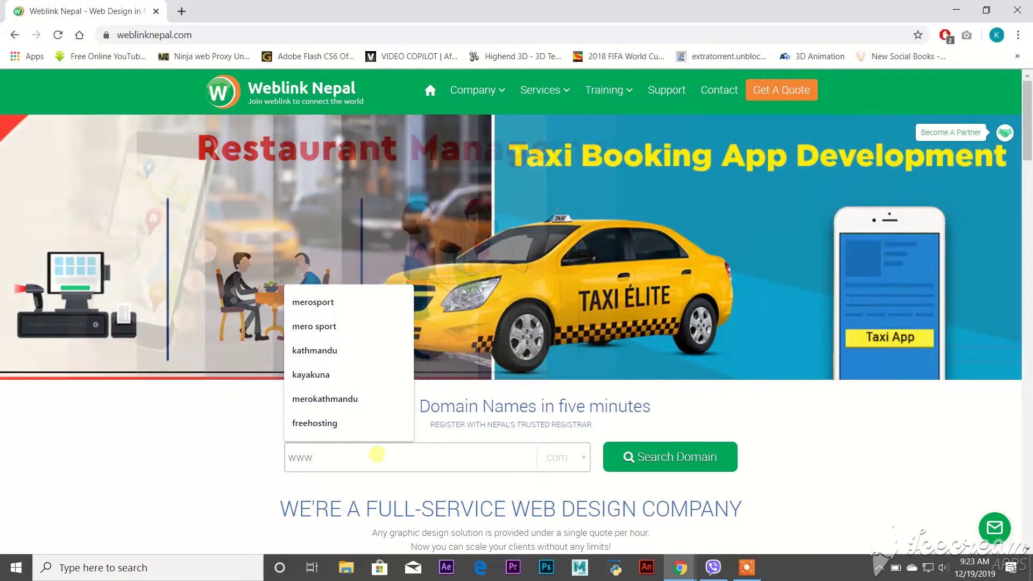
text(merospor)
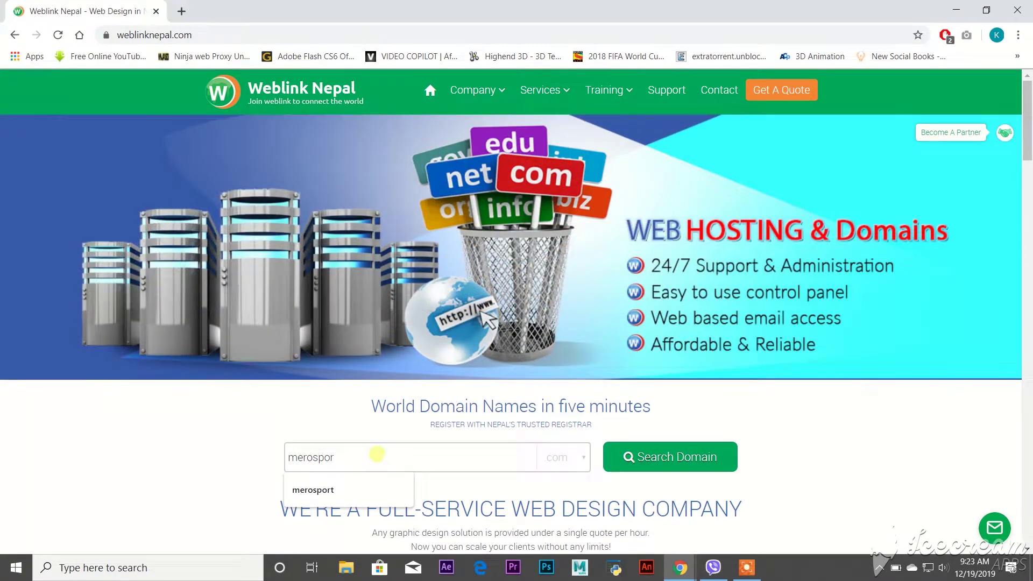
key(Down)
key(Return)
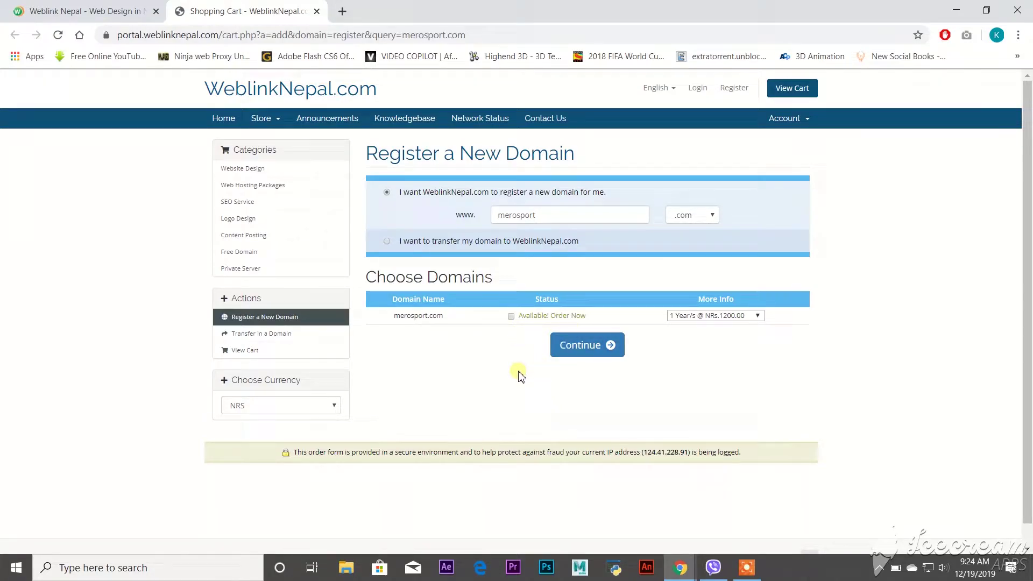
Order merosport.com for one year and add the free DNS Management extra.
click(578, 346)
click(511, 317)
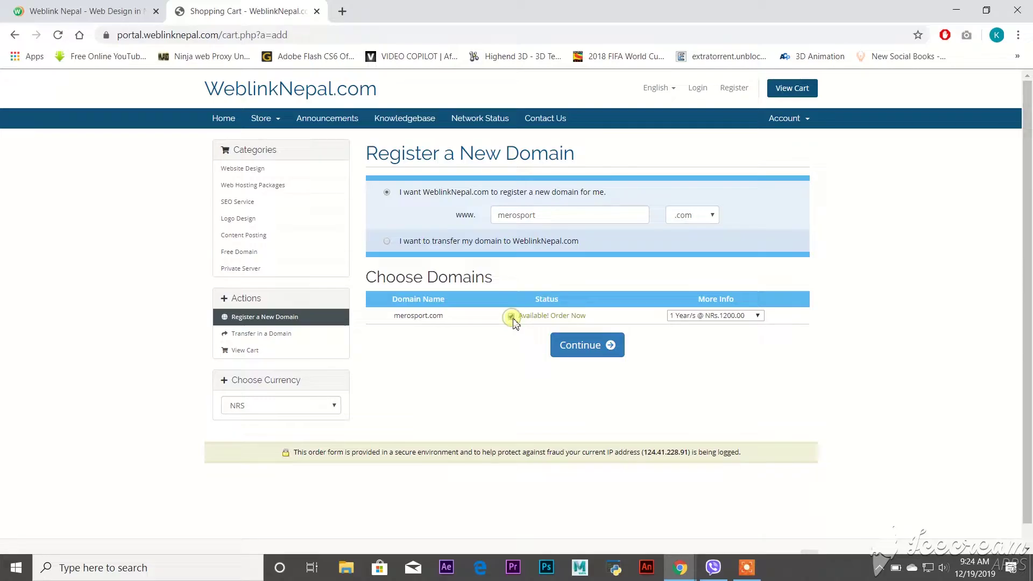
click(591, 347)
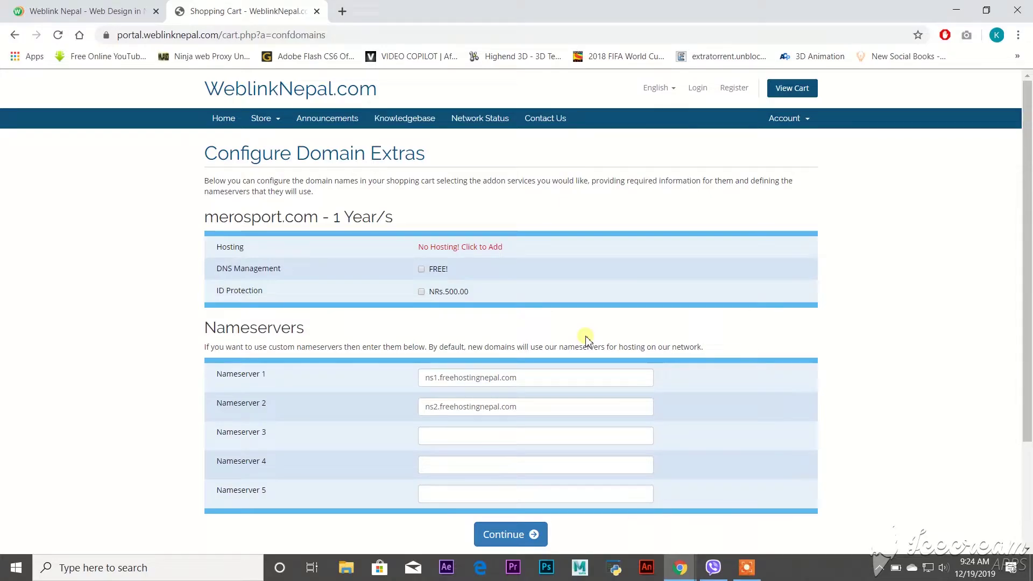
click(422, 269)
scroll(567, 308, down, 1)
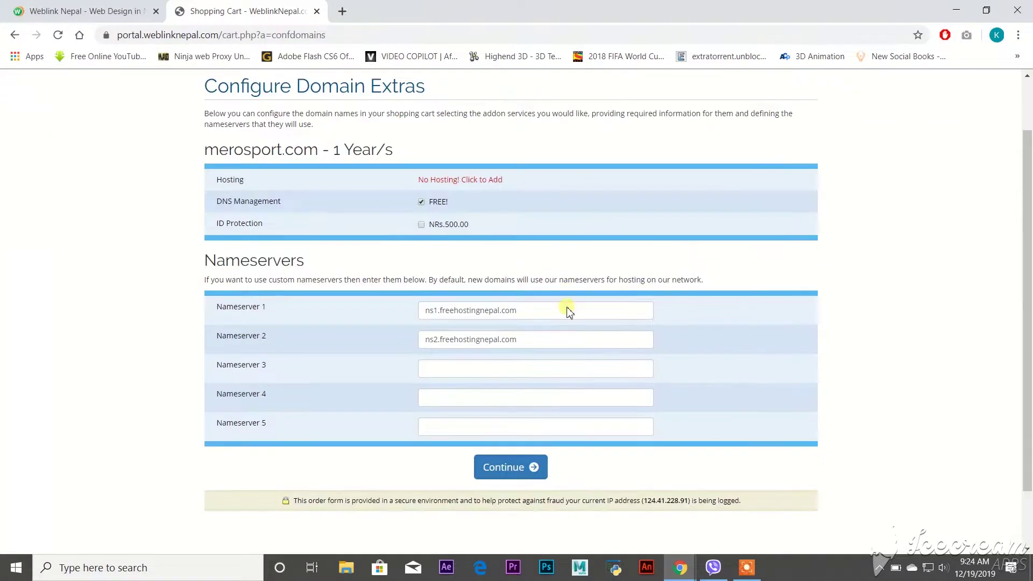
Continue to the shopping cart, which shows NRs.1356.00 due including 13% VAT.
click(511, 469)
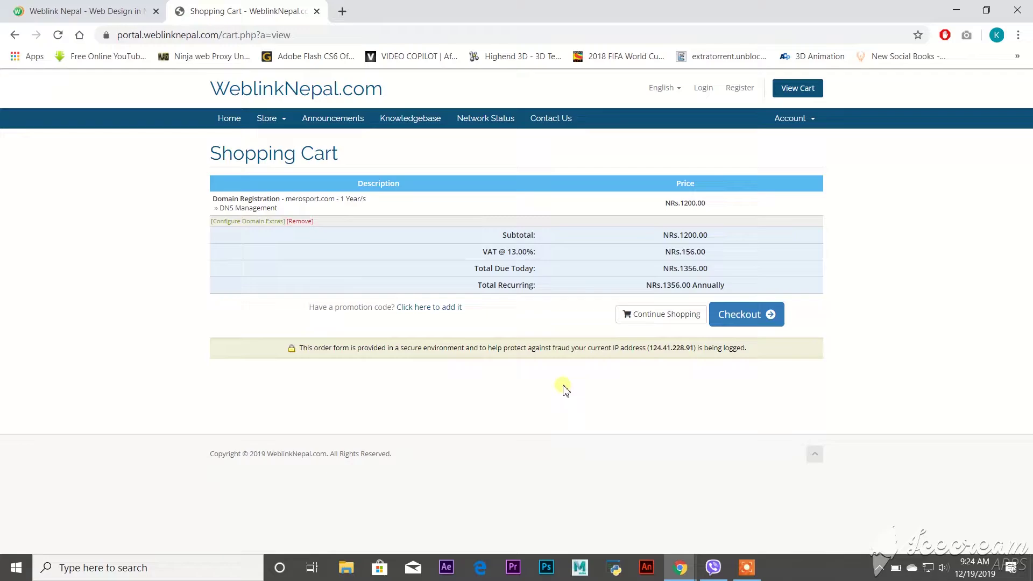
Go to checkout and open the 'Where did you hear about us?' choices.
click(744, 319)
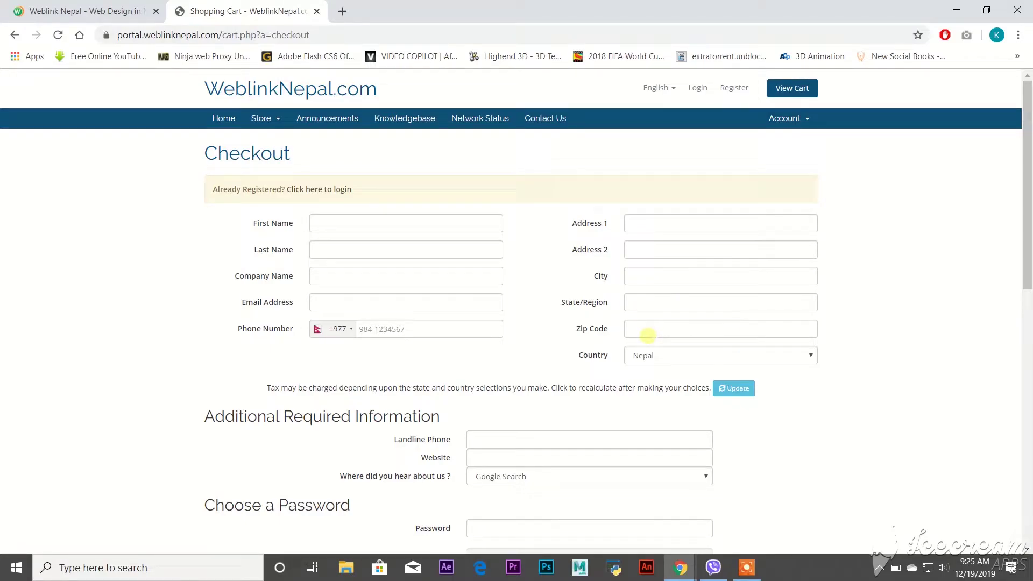
scroll(675, 361, down, 1)
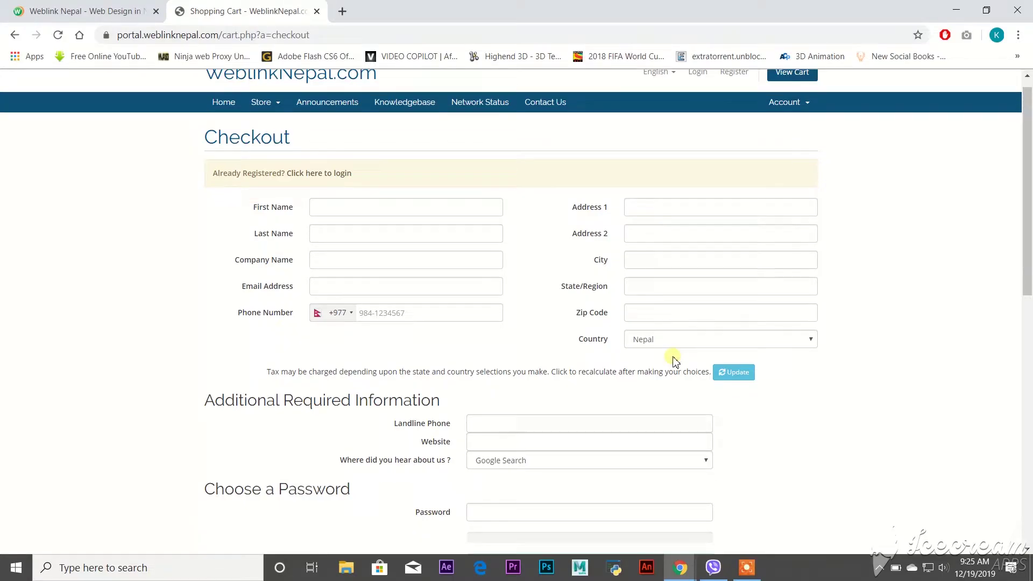
scroll(674, 361, down, 2)
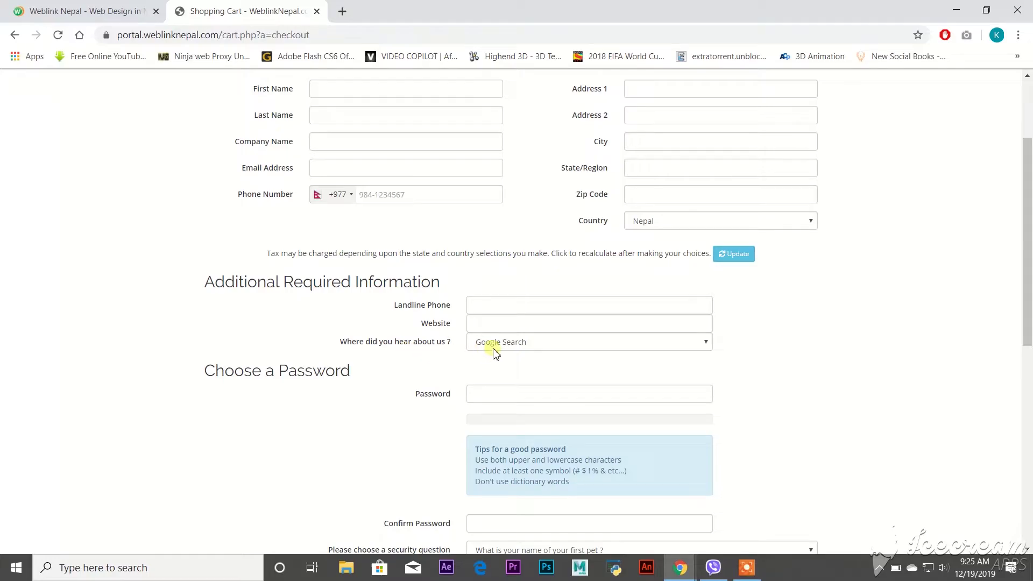
click(706, 345)
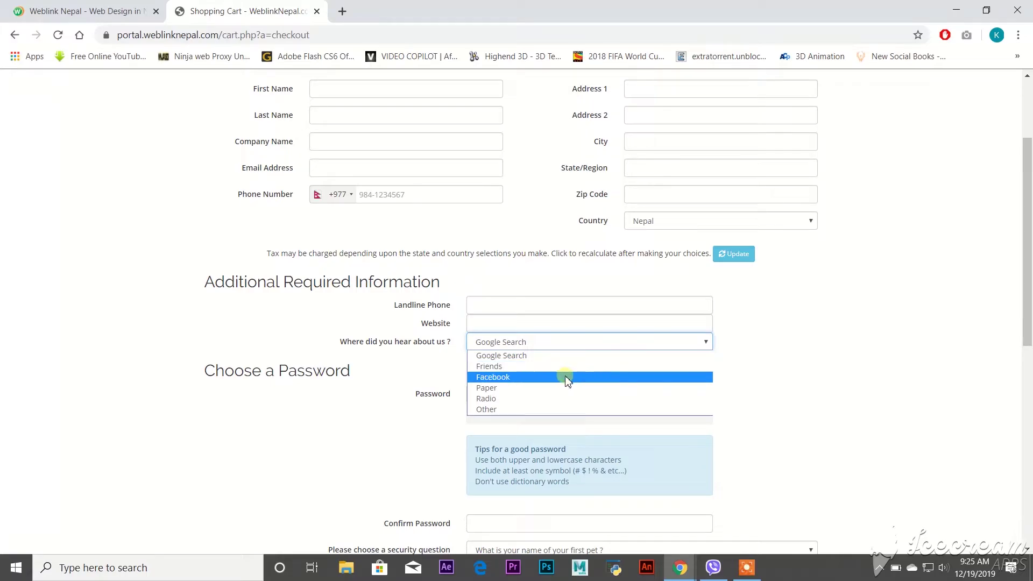
Keep Google Search as the referral source and move through the Password and Confirm Password fields.
click(540, 357)
scroll(611, 364, down, 1)
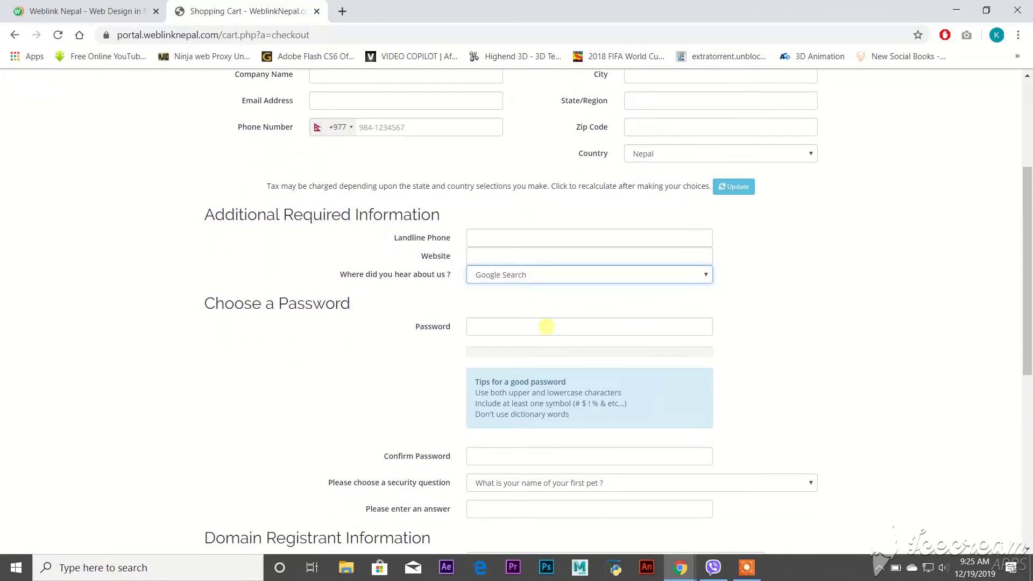
click(546, 326)
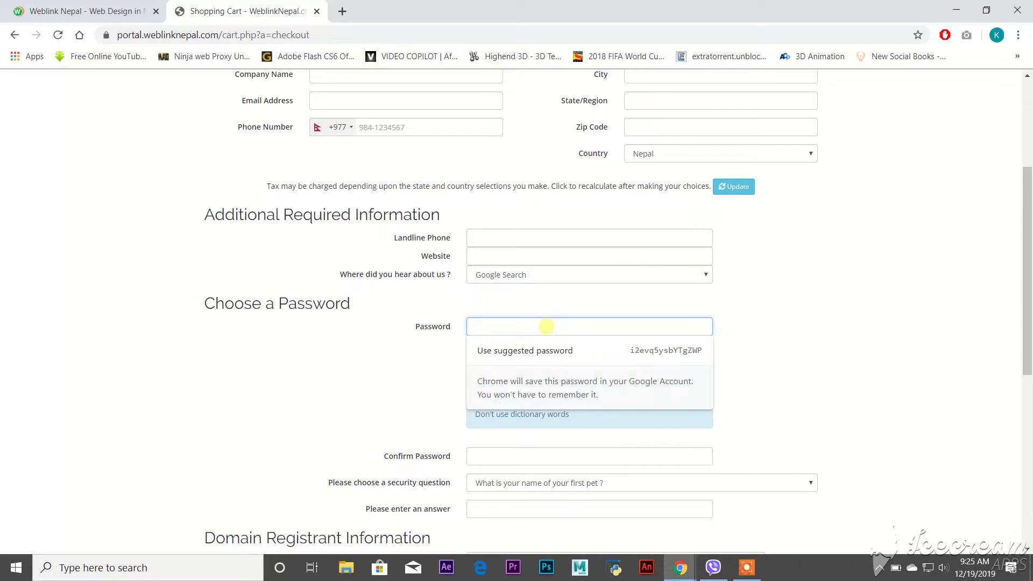
scroll(545, 329, down, 1)
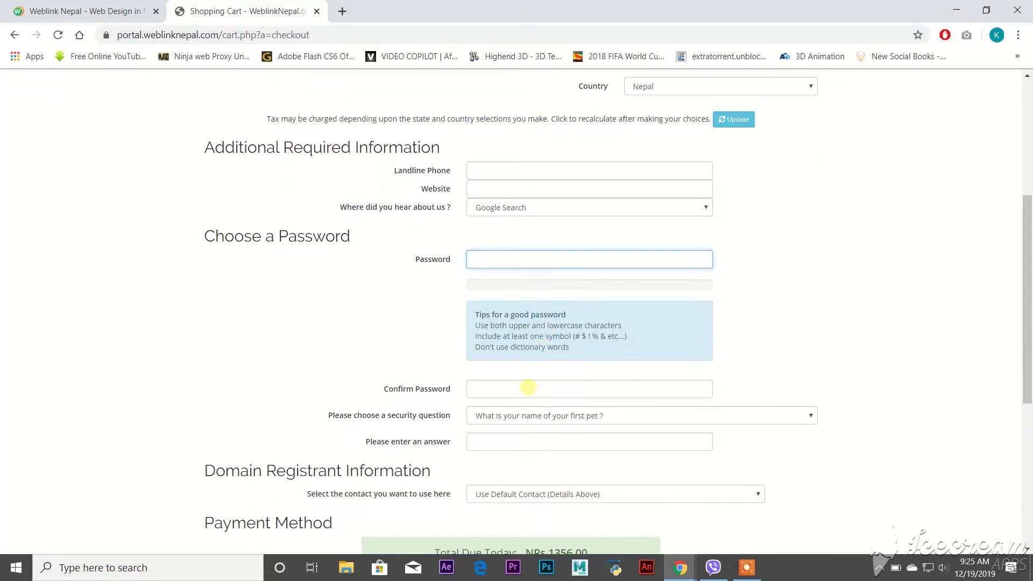
click(527, 387)
scroll(526, 383, down, 1)
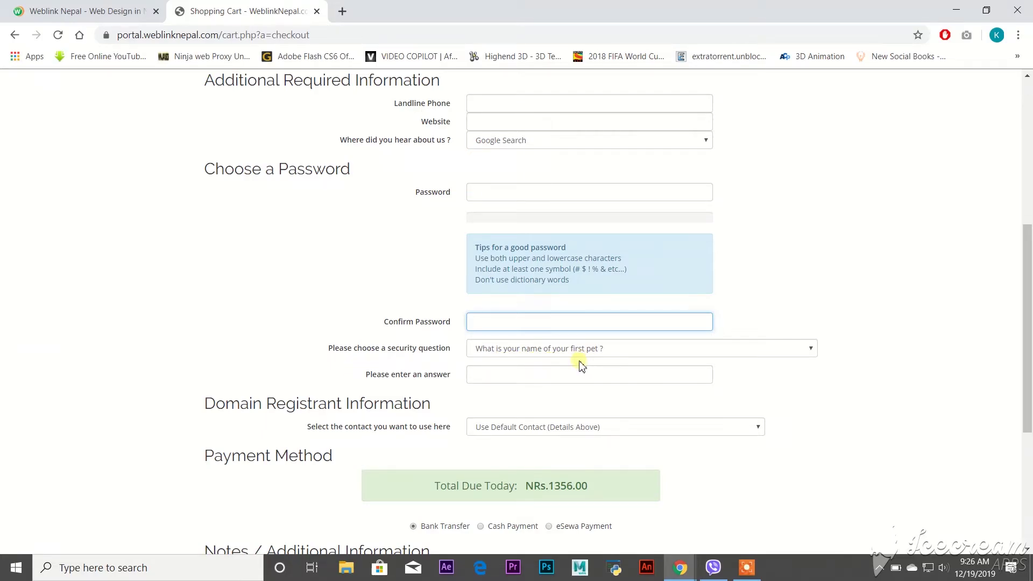
Keep the first-pet security question in the security section.
click(574, 369)
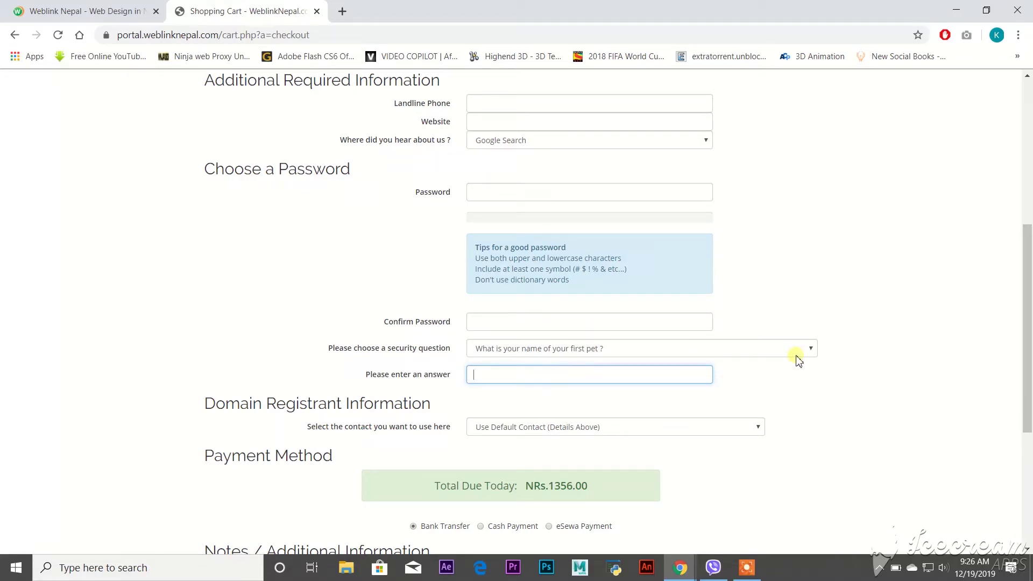
click(811, 349)
click(811, 349)
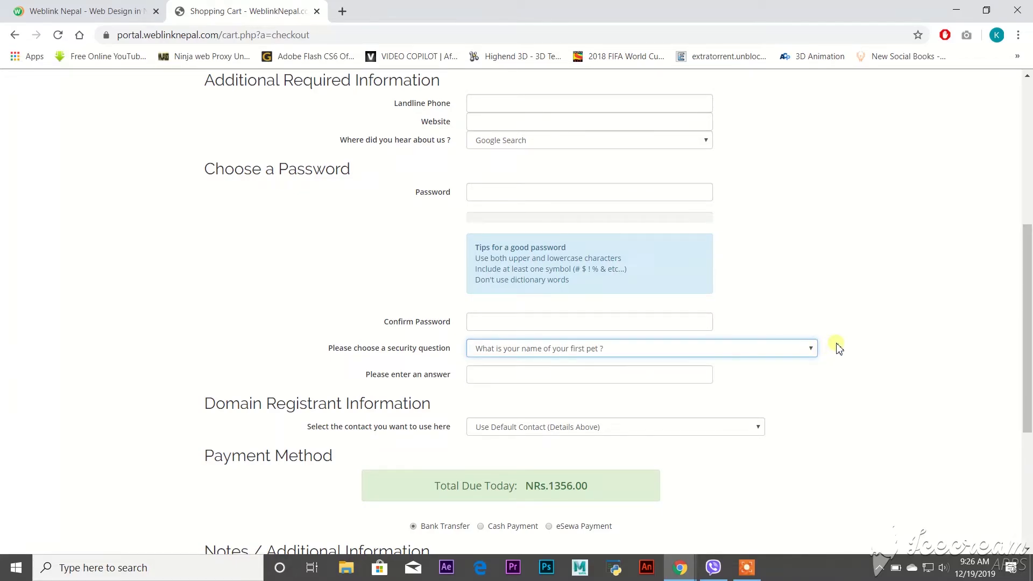
Set the payment method to Cash Payment instead of eSewa or Bank Transfer.
scroll(703, 353, down, 3)
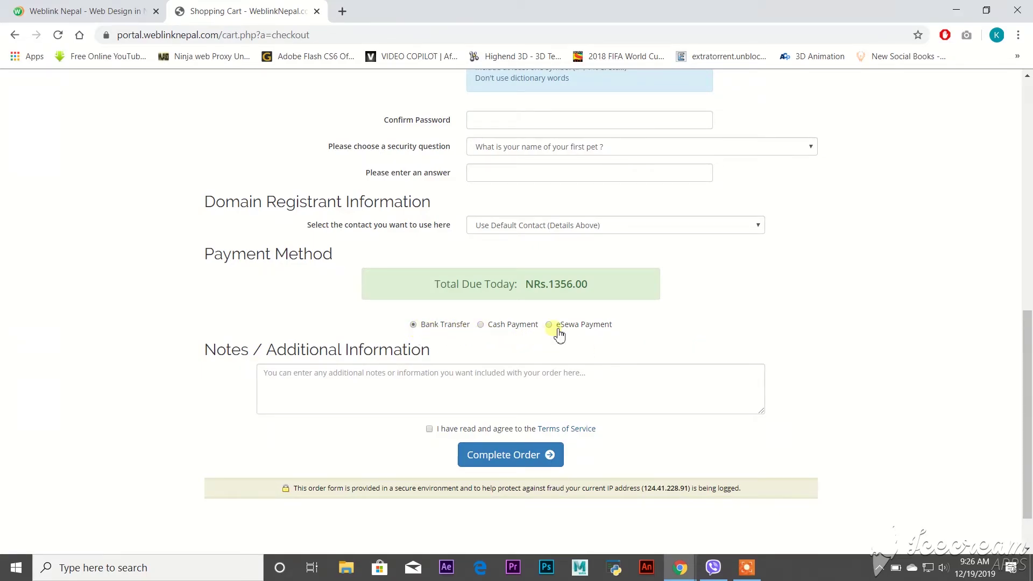
scroll(558, 334, down, 1)
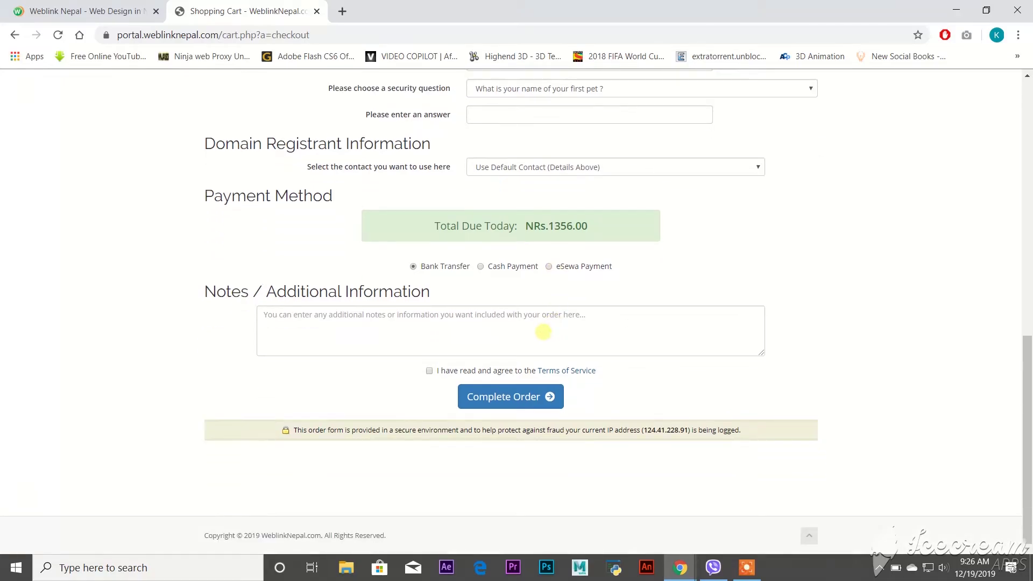
click(549, 267)
click(413, 266)
click(481, 267)
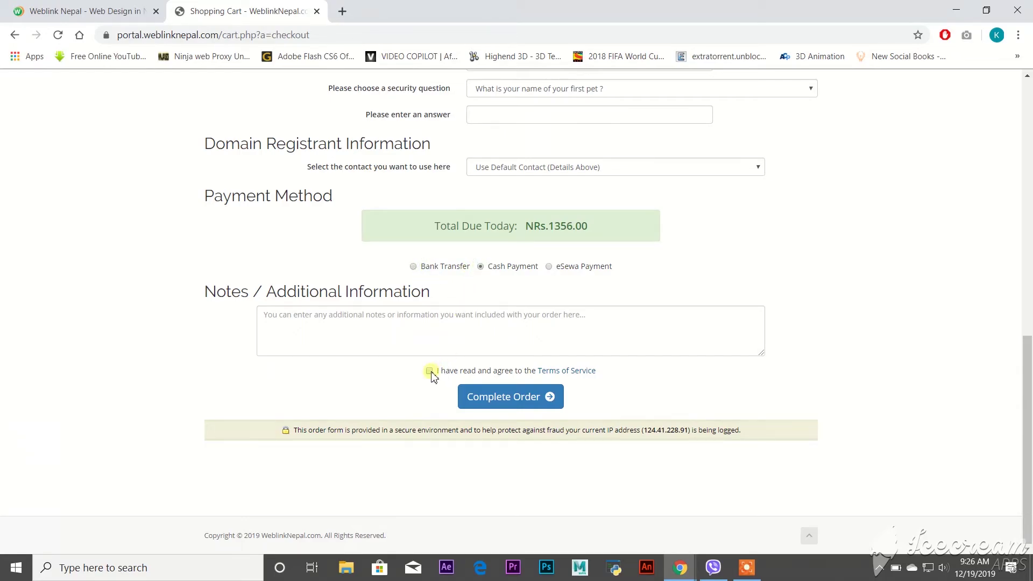